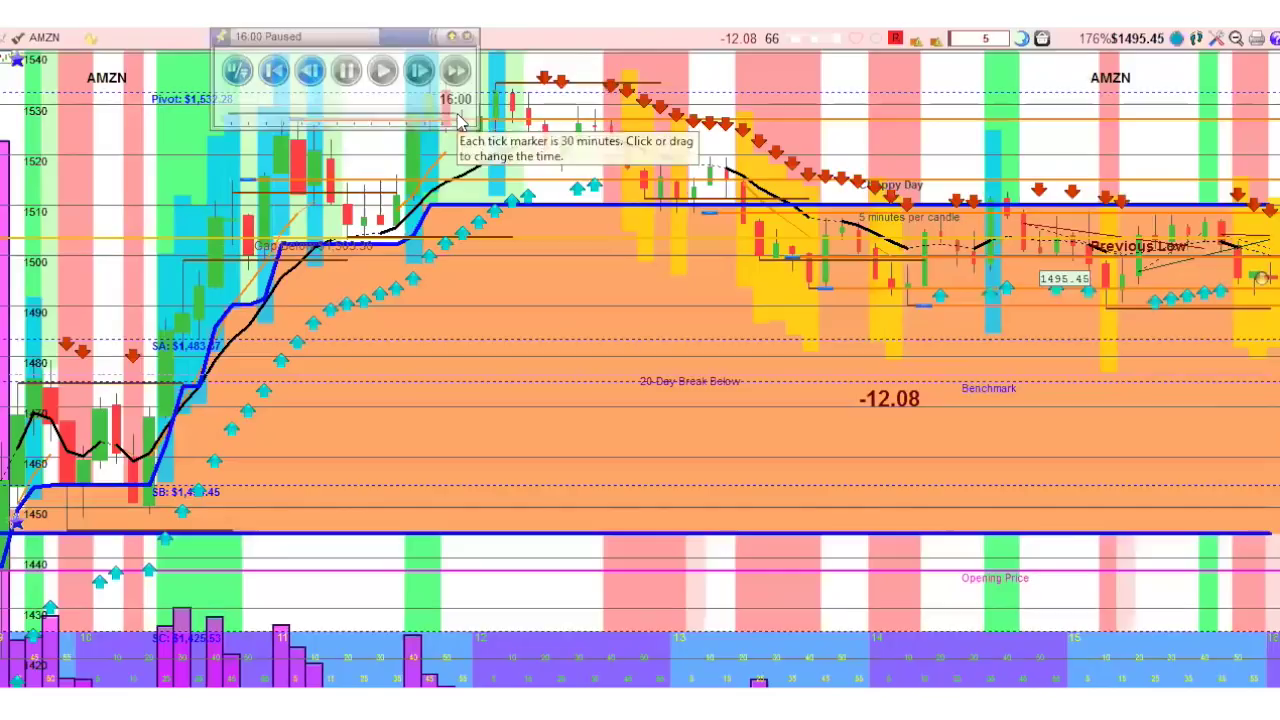
# Step: Rewind the AMZN replay to the start of the trading day
pyautogui.moveTo(458, 118); pyautogui.dragTo(237, 121)
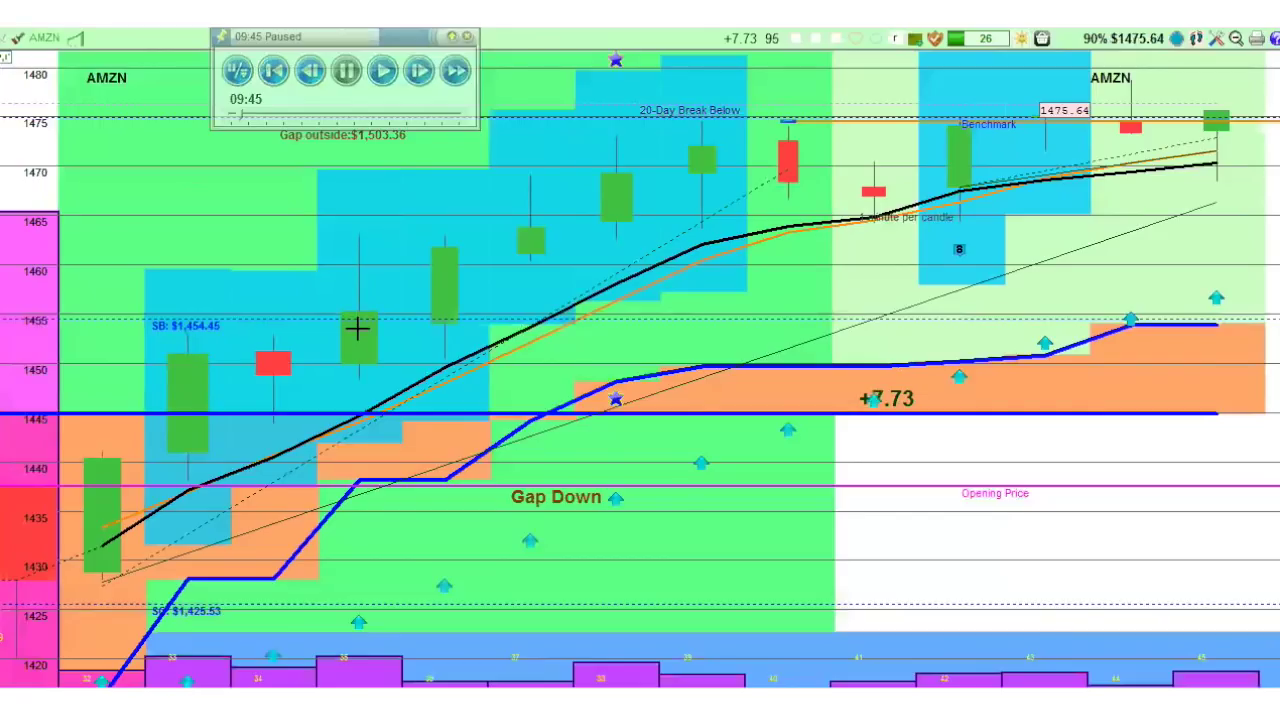
# Step: Step the AMZN replay back to 09:35 and buy a call there
pyautogui.press('Left')
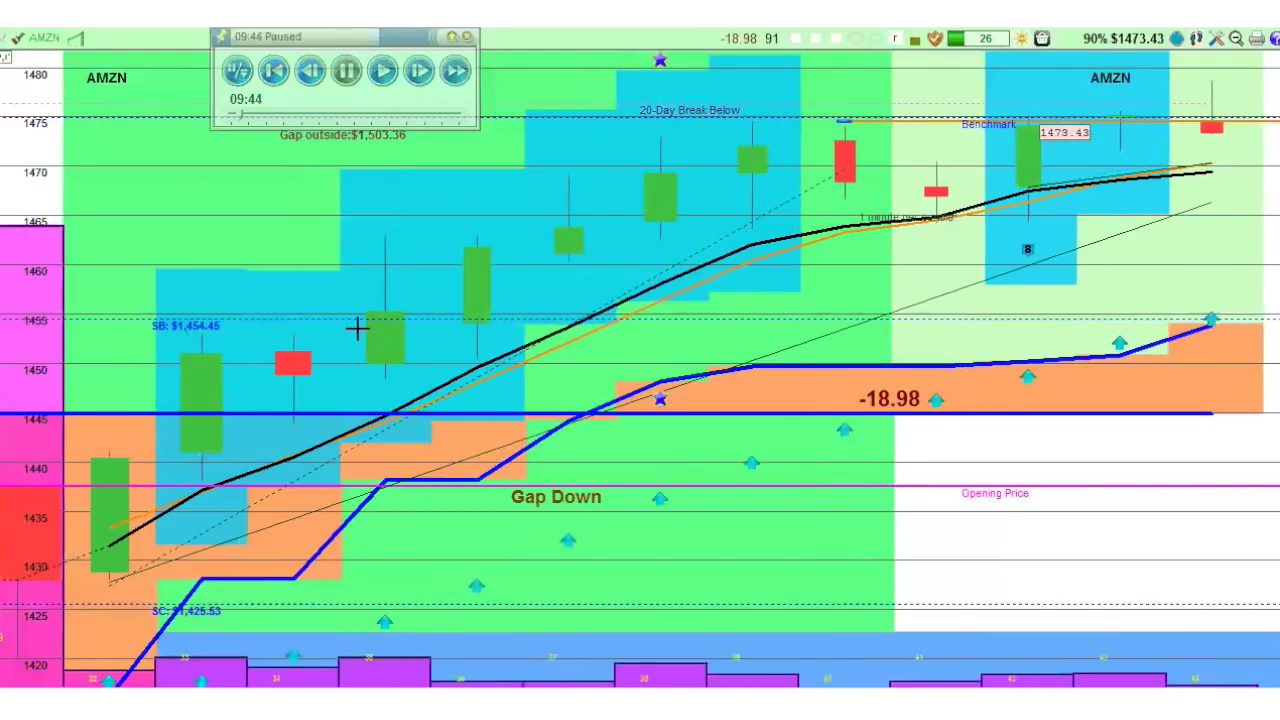
pyautogui.press('Left')
pyautogui.press('Left')
pyautogui.press('Left')
pyautogui.press('Left')
pyautogui.press('Left')
pyautogui.press('Left')
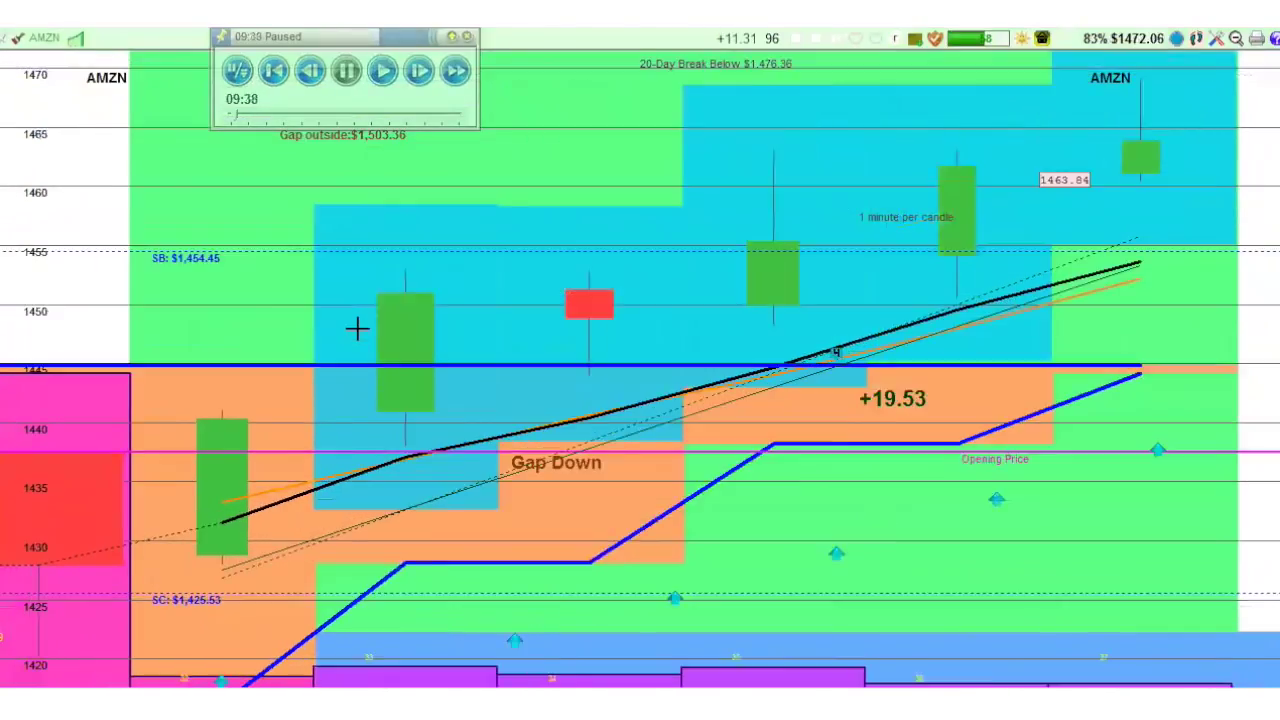
pyautogui.press('Left')
pyautogui.press('Left')
pyautogui.press('Left')
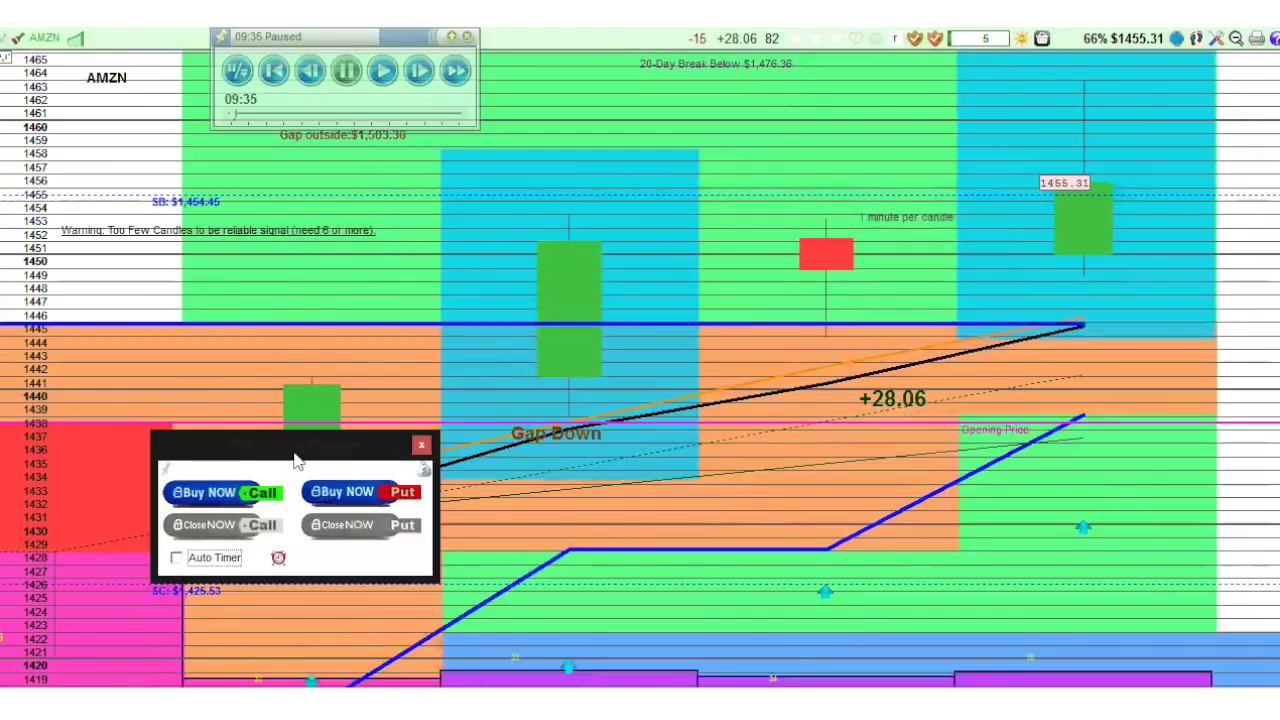
pyautogui.moveTo(291, 441); pyautogui.dragTo(193, 277)
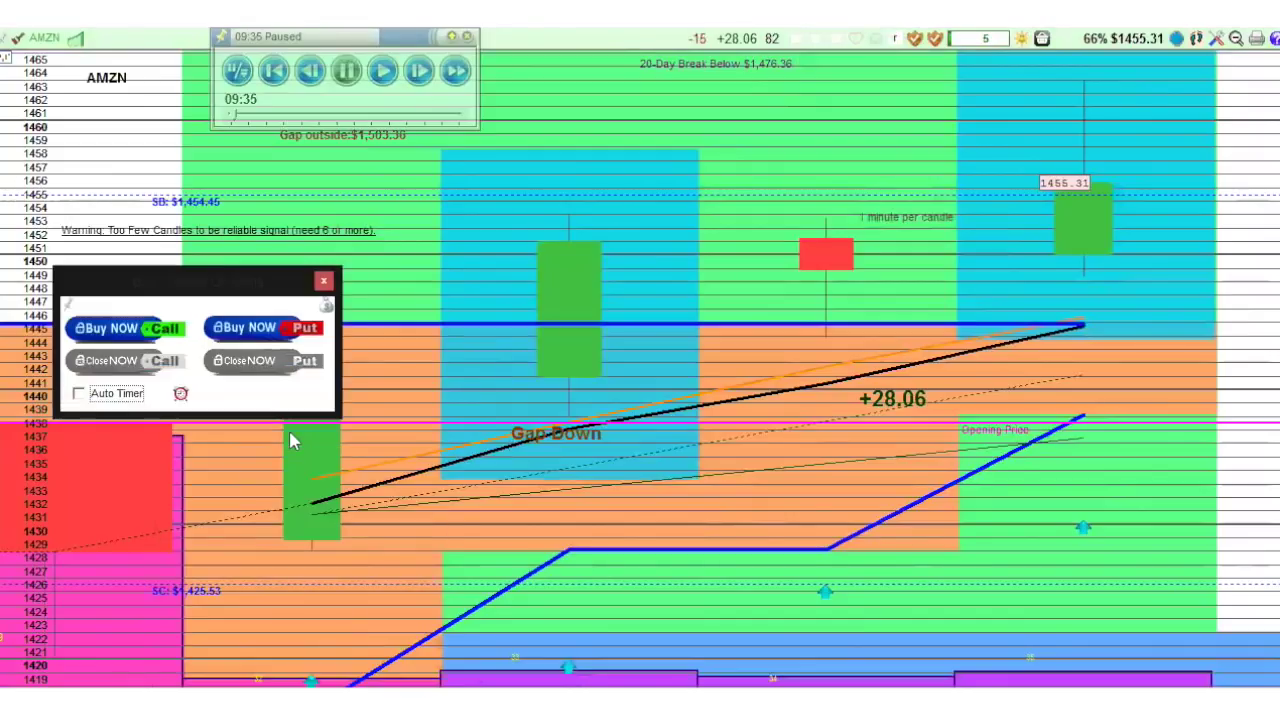
pyautogui.click(126, 336)
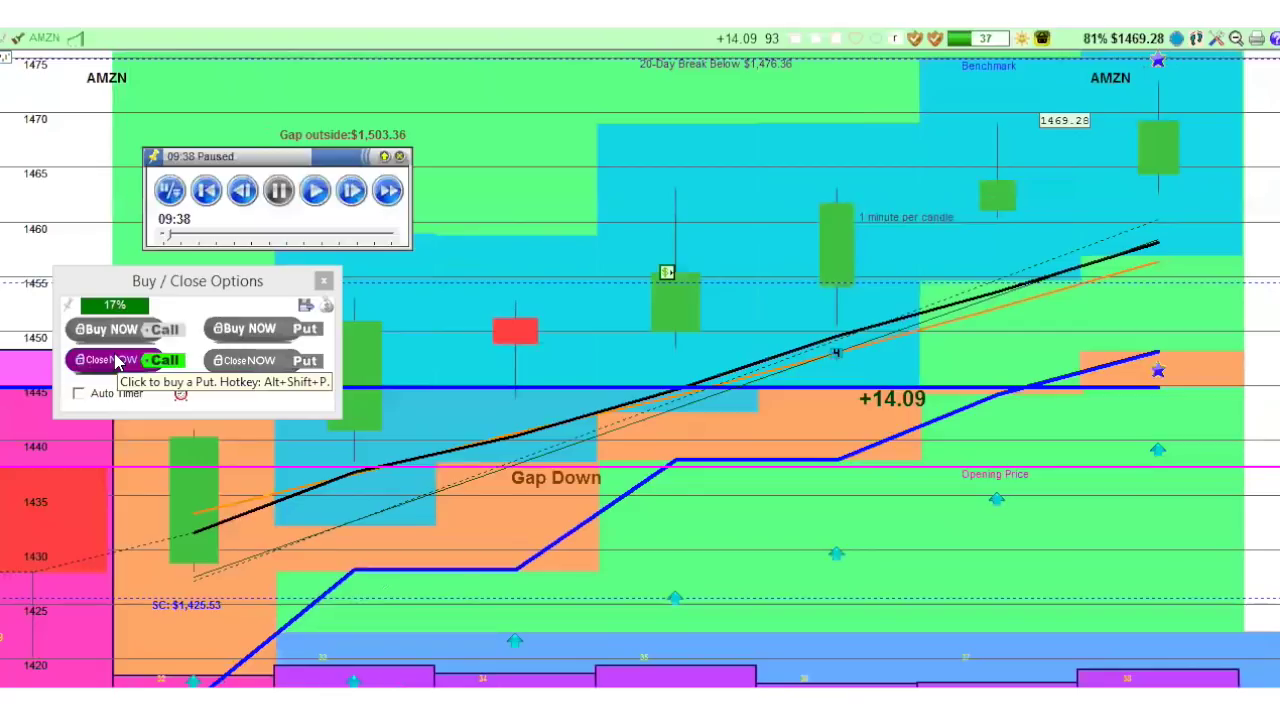
# Step: Close the AMZN call at 09:38 and show the Trade Summary with its 17.2% gain
pyautogui.click(117, 362)
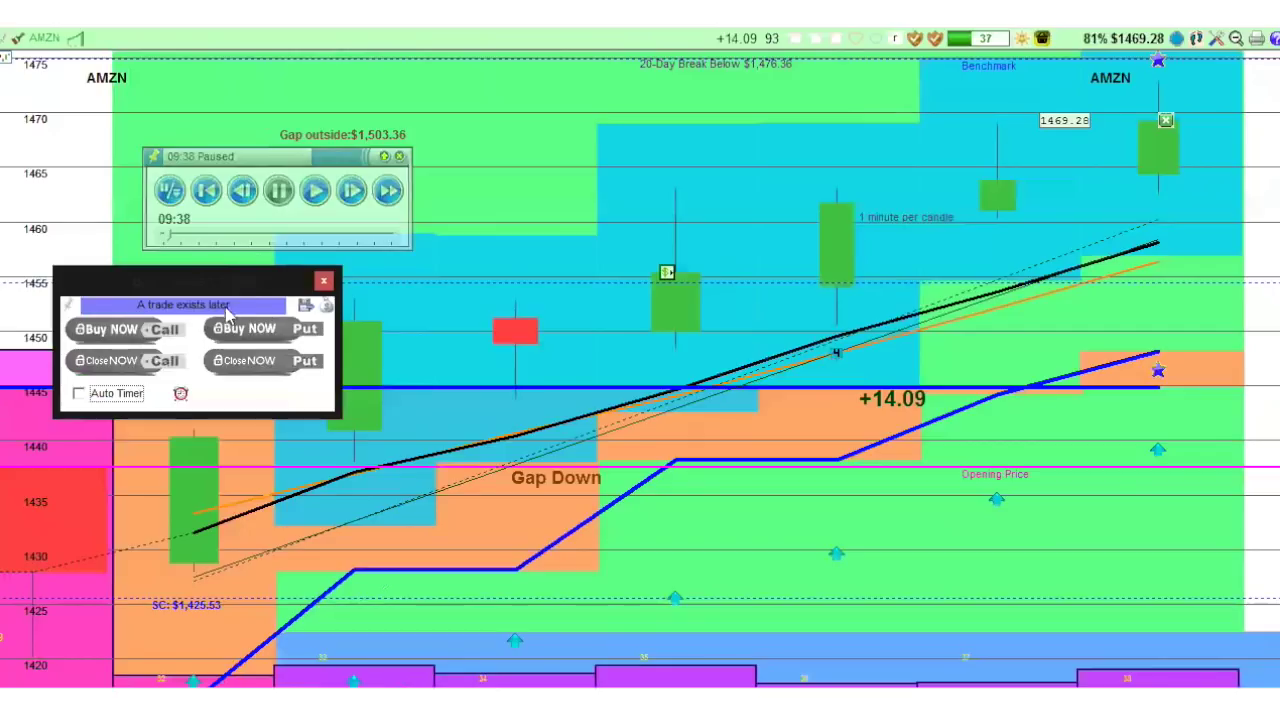
pyautogui.click(325, 333)
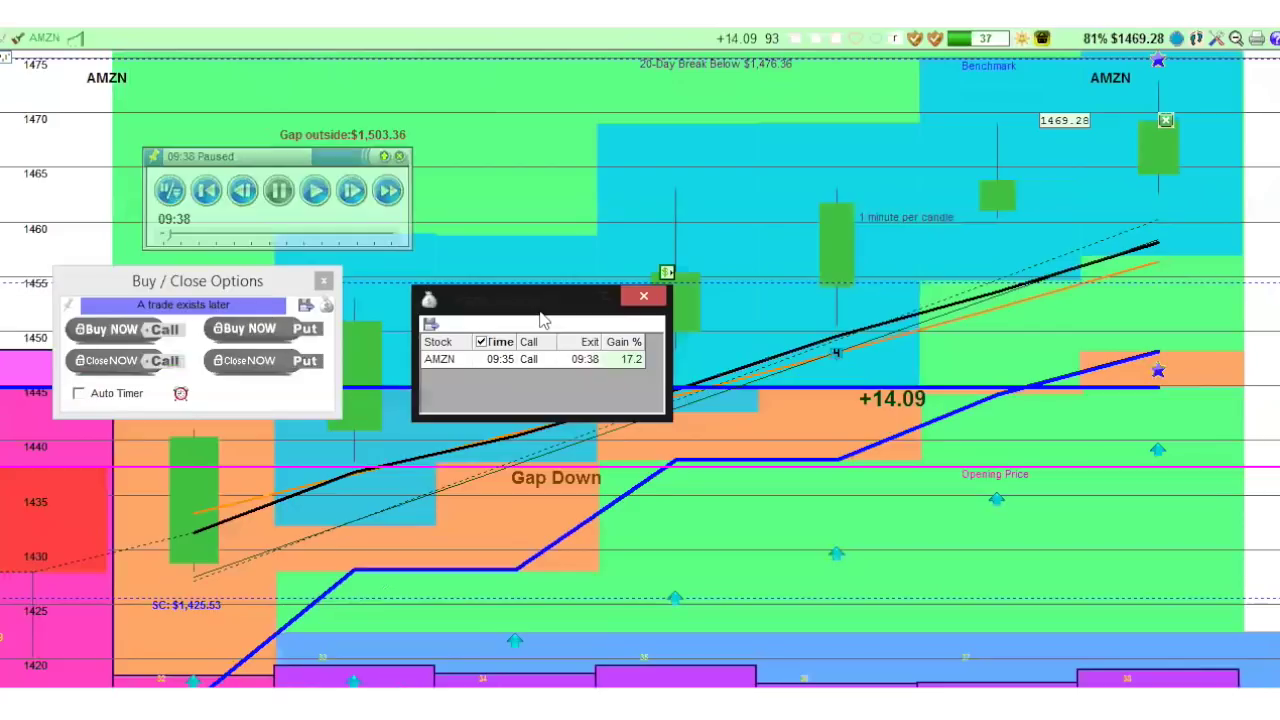
pyautogui.moveTo(541, 315); pyautogui.dragTo(511, 345)
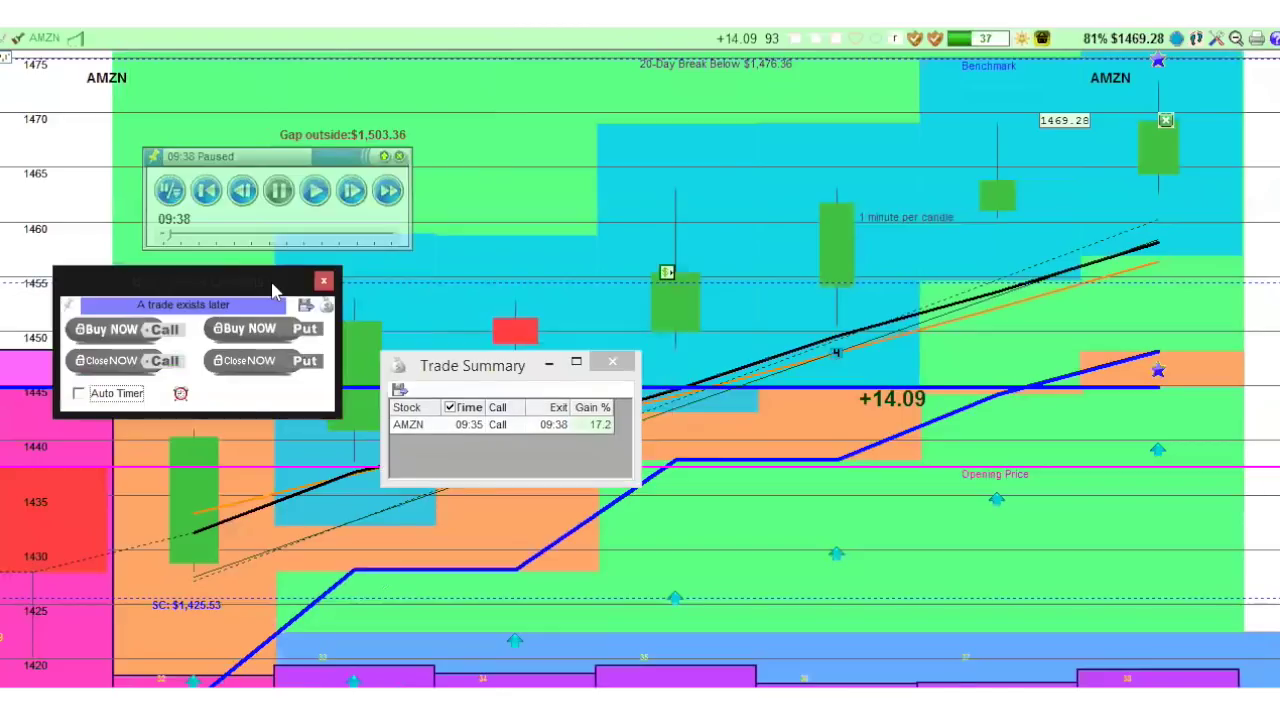
# Step: Drag the Trade Summary window down to the chart's lower-right corner
pyautogui.click(495, 371)
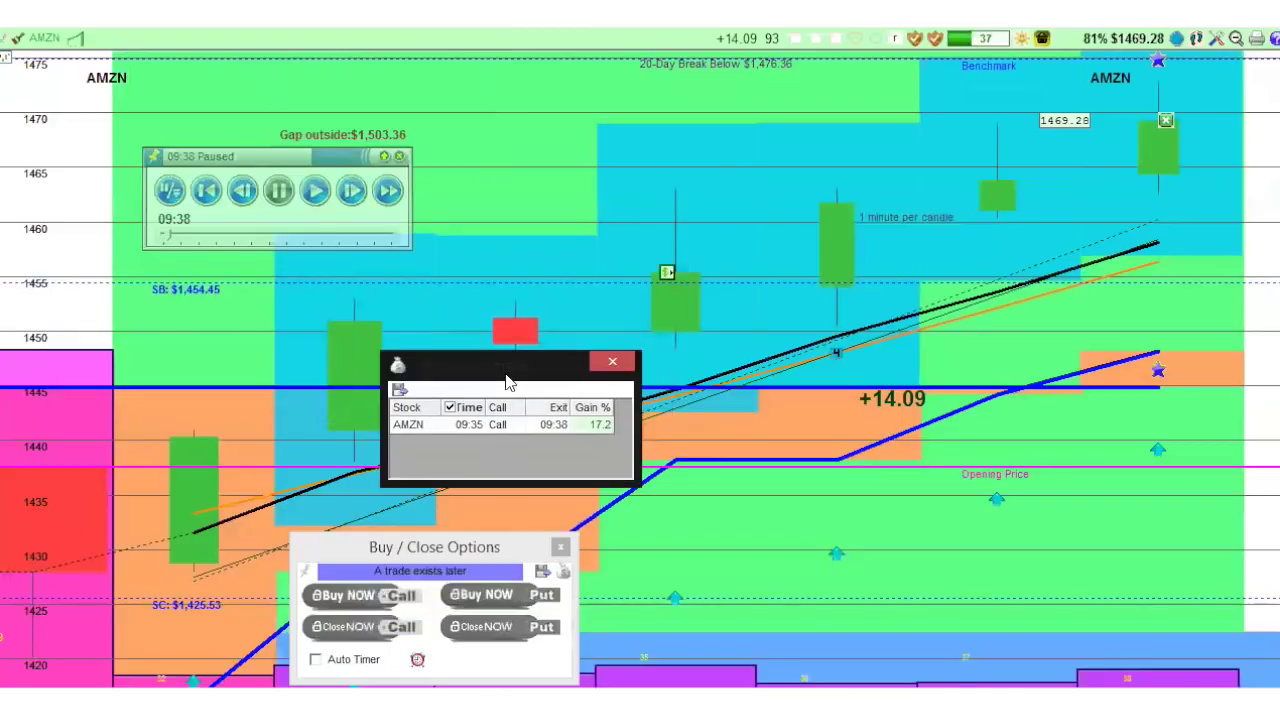
pyautogui.moveTo(507, 381); pyautogui.dragTo(775, 543)
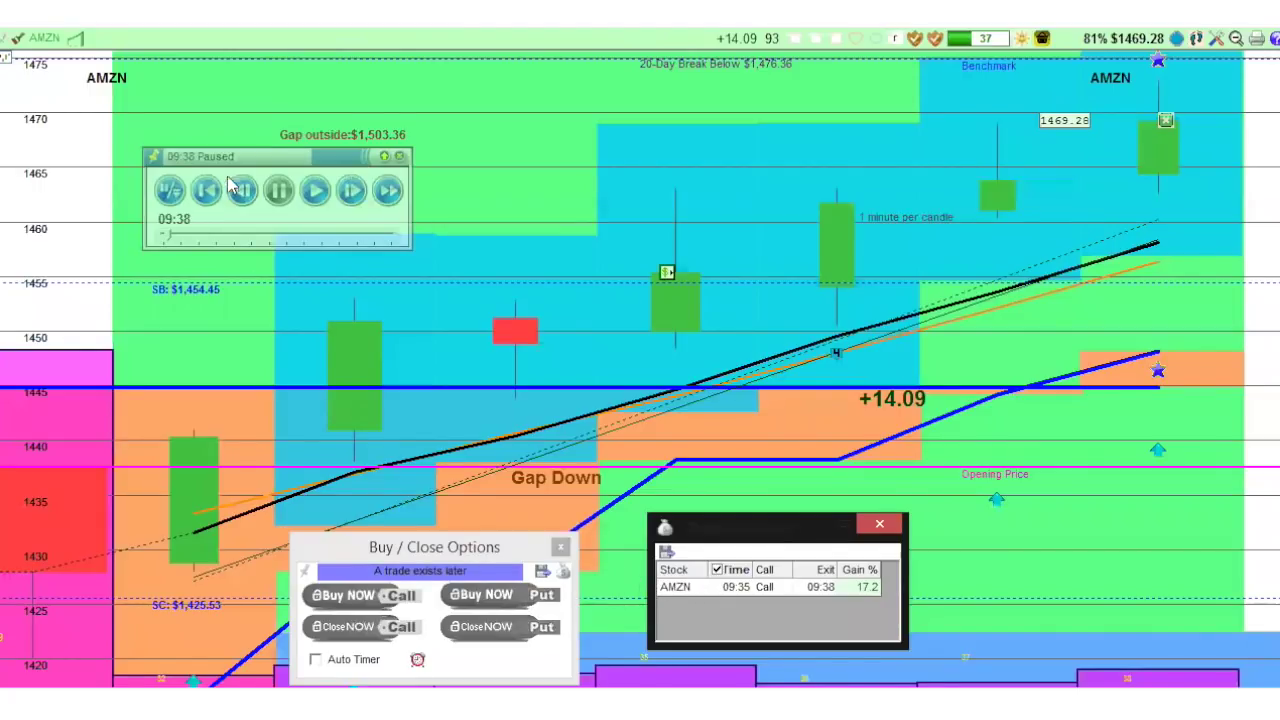
# Step: Advance the replay slider past 10:11 to 10:50, bringing up the FB chart
pyautogui.moveTo(173, 241); pyautogui.dragTo(199, 253)
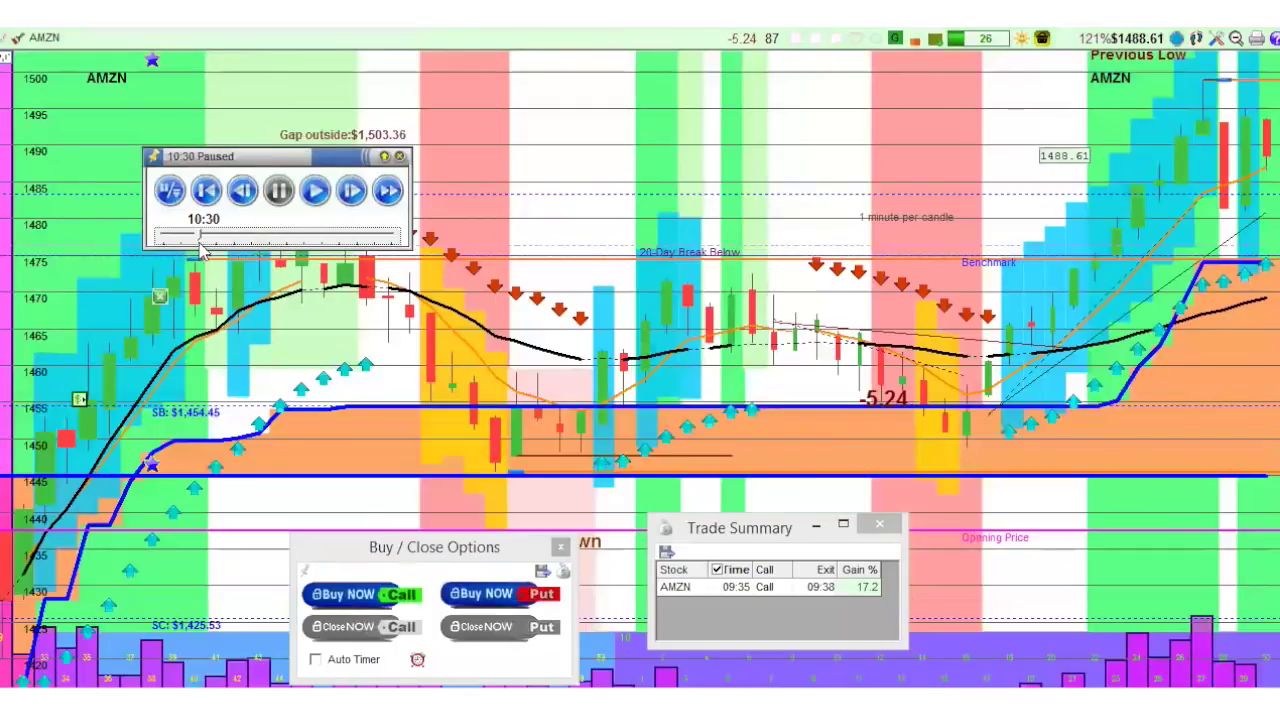
pyautogui.moveTo(200, 250); pyautogui.dragTo(210, 240)
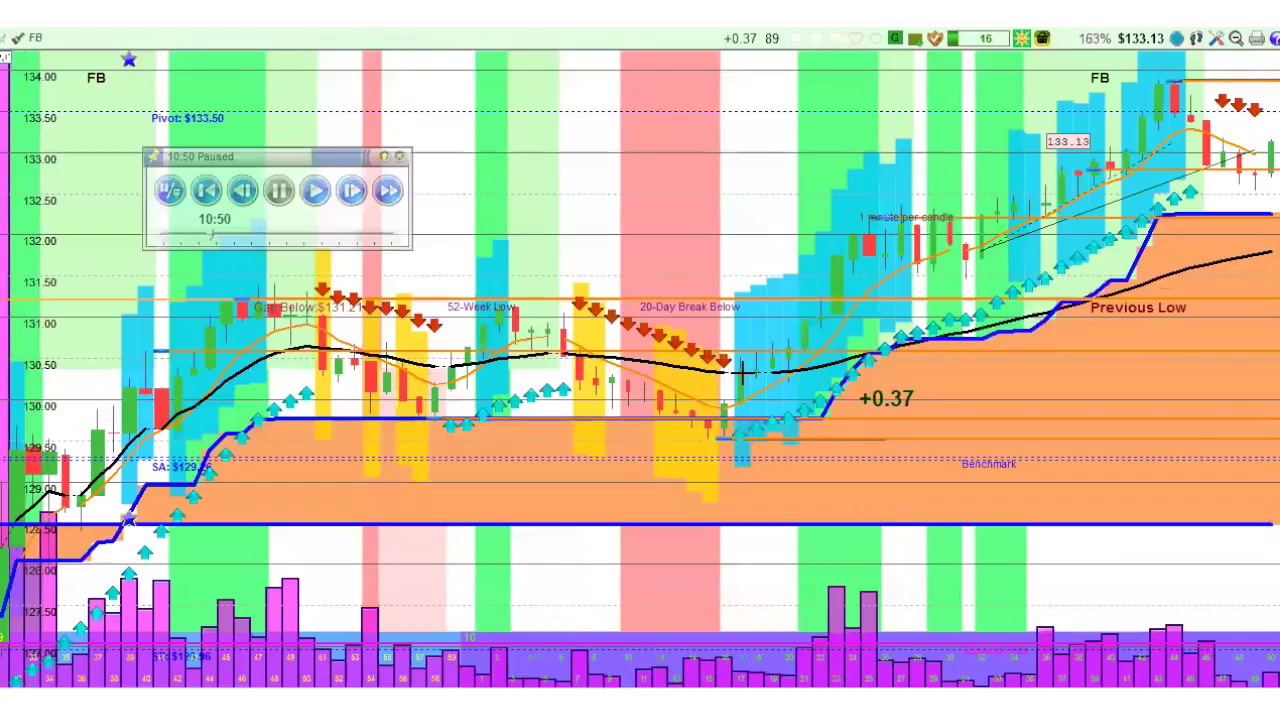
# Step: Change the FB chart from 1-minute to 5-minute candles
pyautogui.scroll(-1, 743, 372)
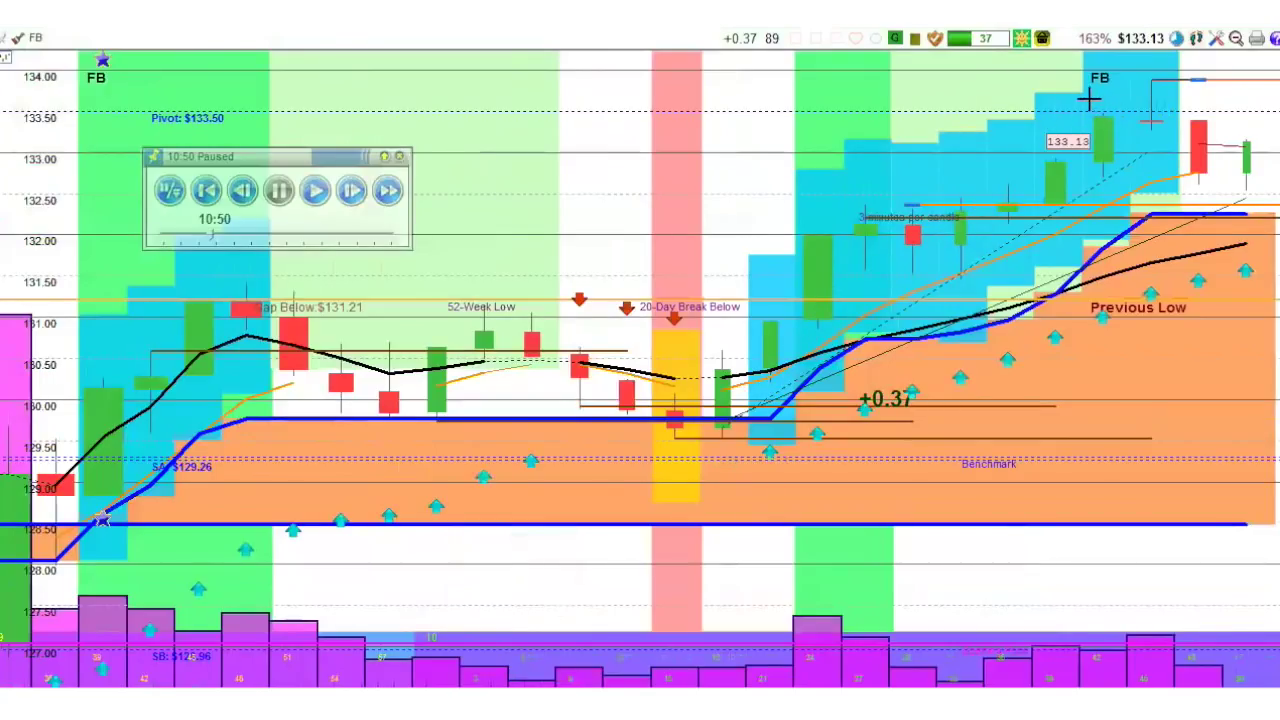
pyautogui.press('5')
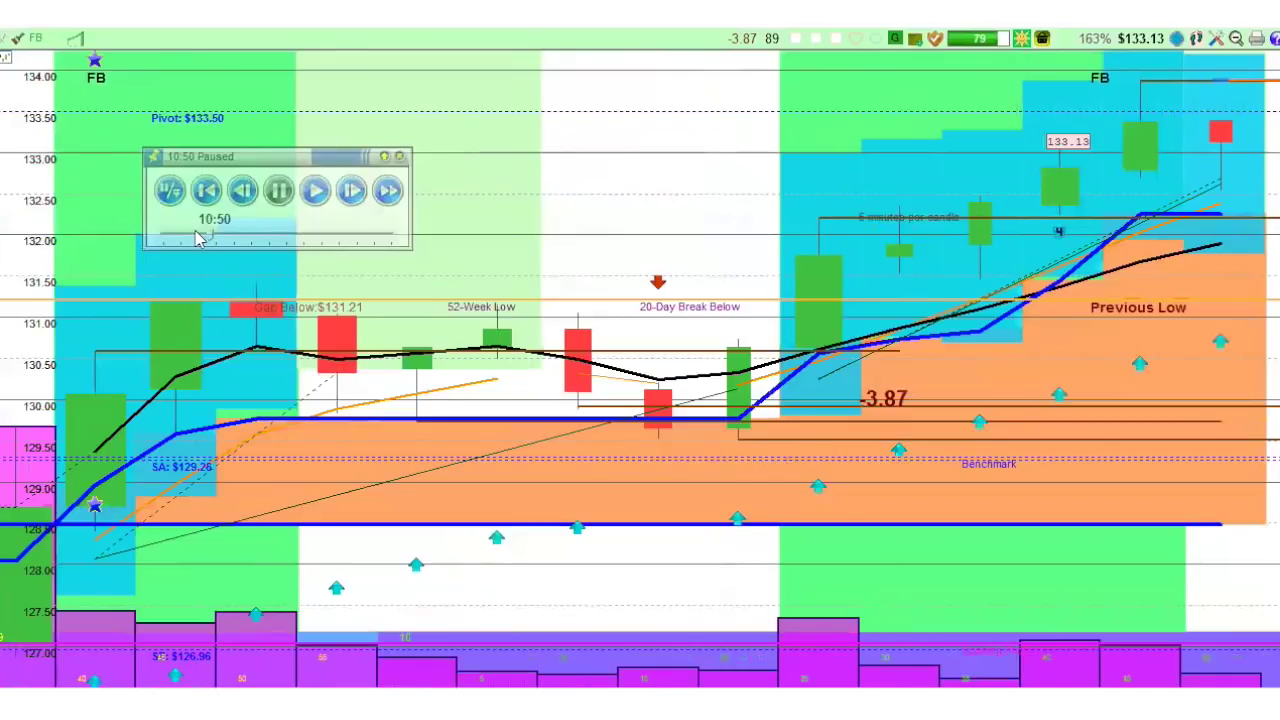
# Step: Jump the FB replay back to 10:20, then forward to 10:23
pyautogui.click(196, 238)
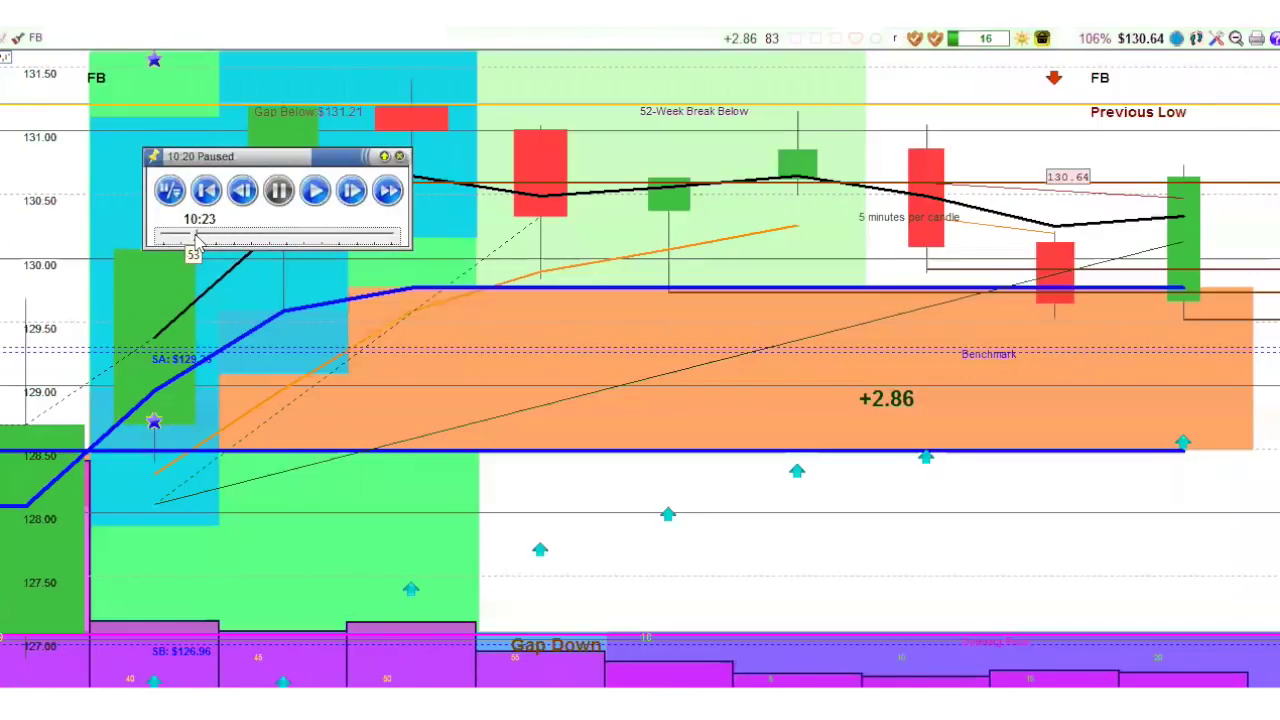
pyautogui.click(196, 238)
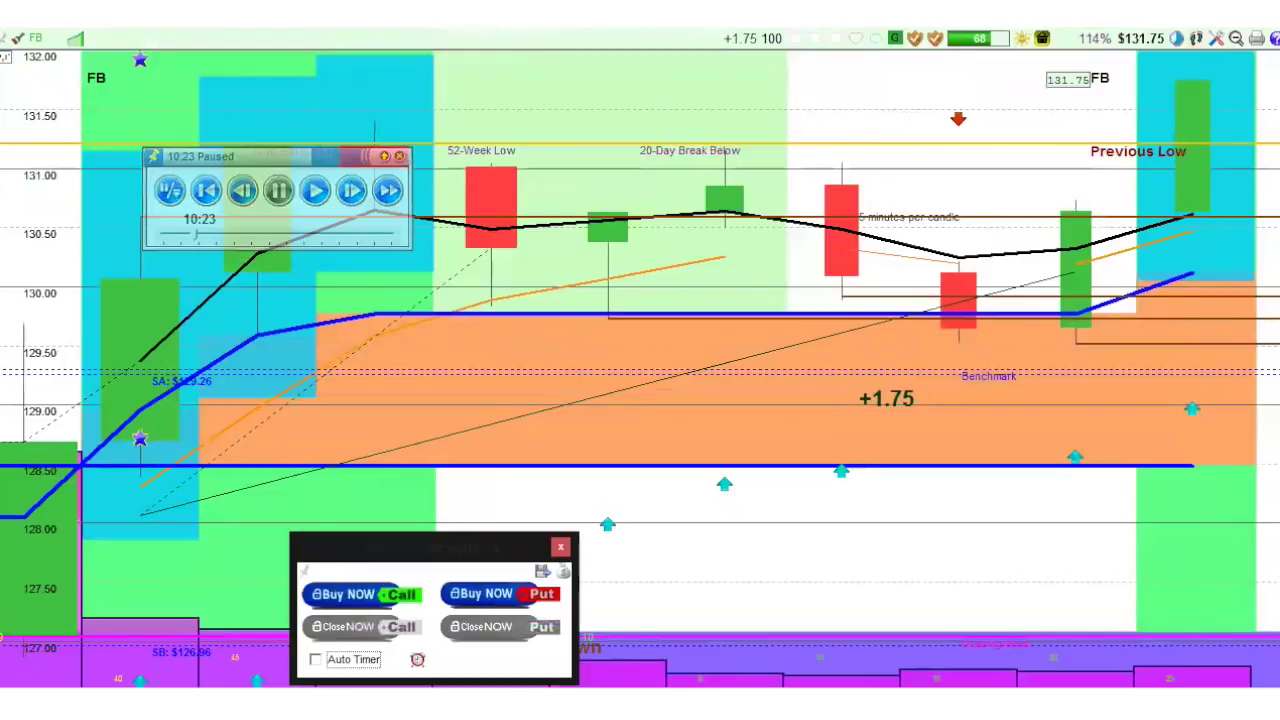
# Step: Buy an FB call at 10:23 and close it at 10:42 for about 32% gain
pyautogui.moveTo(444, 551); pyautogui.dragTo(390, 505)
pyautogui.click(294, 550)
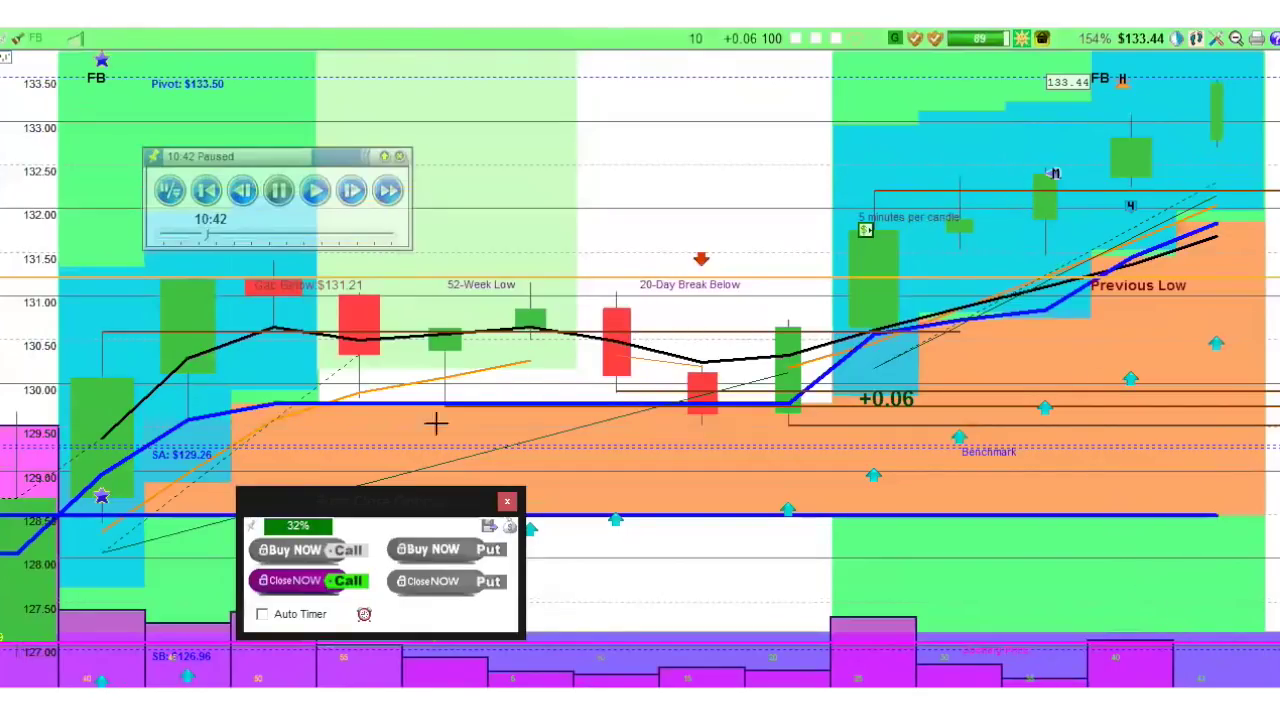
pyautogui.click(291, 590)
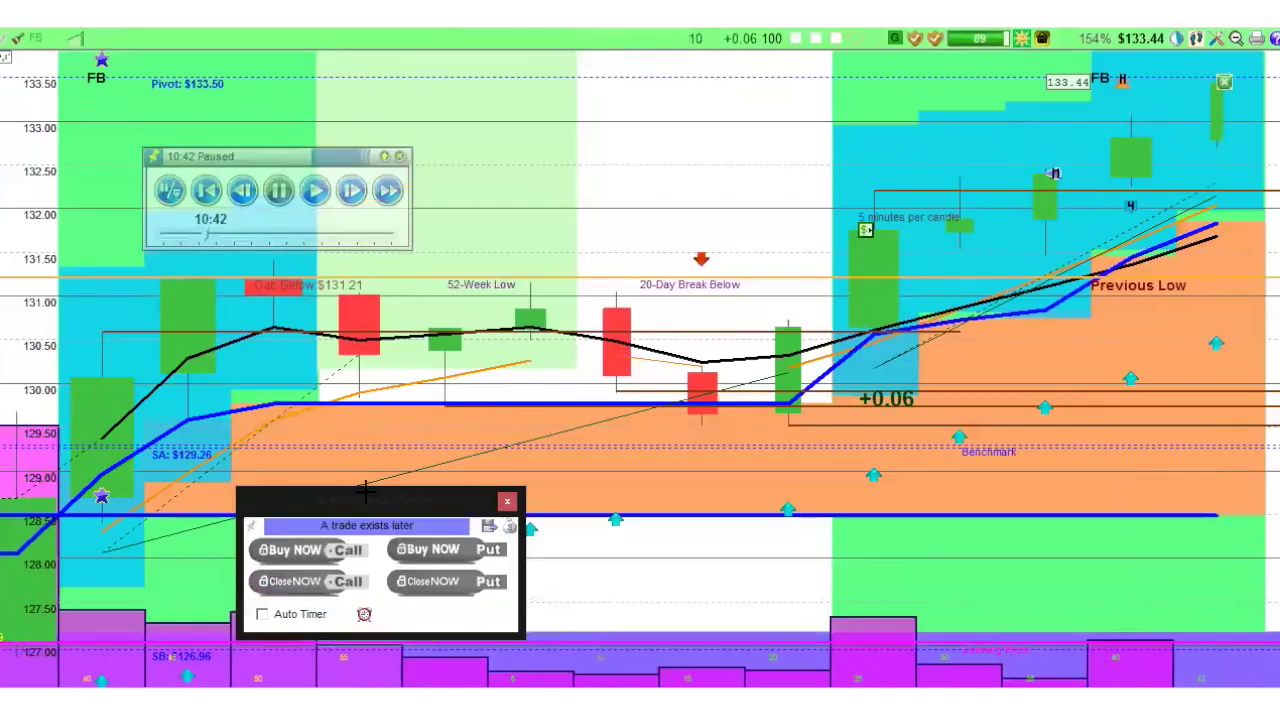
# Step: Show the completed-trades history, then step the replay from 10:42 to 10:45
pyautogui.click(509, 528)
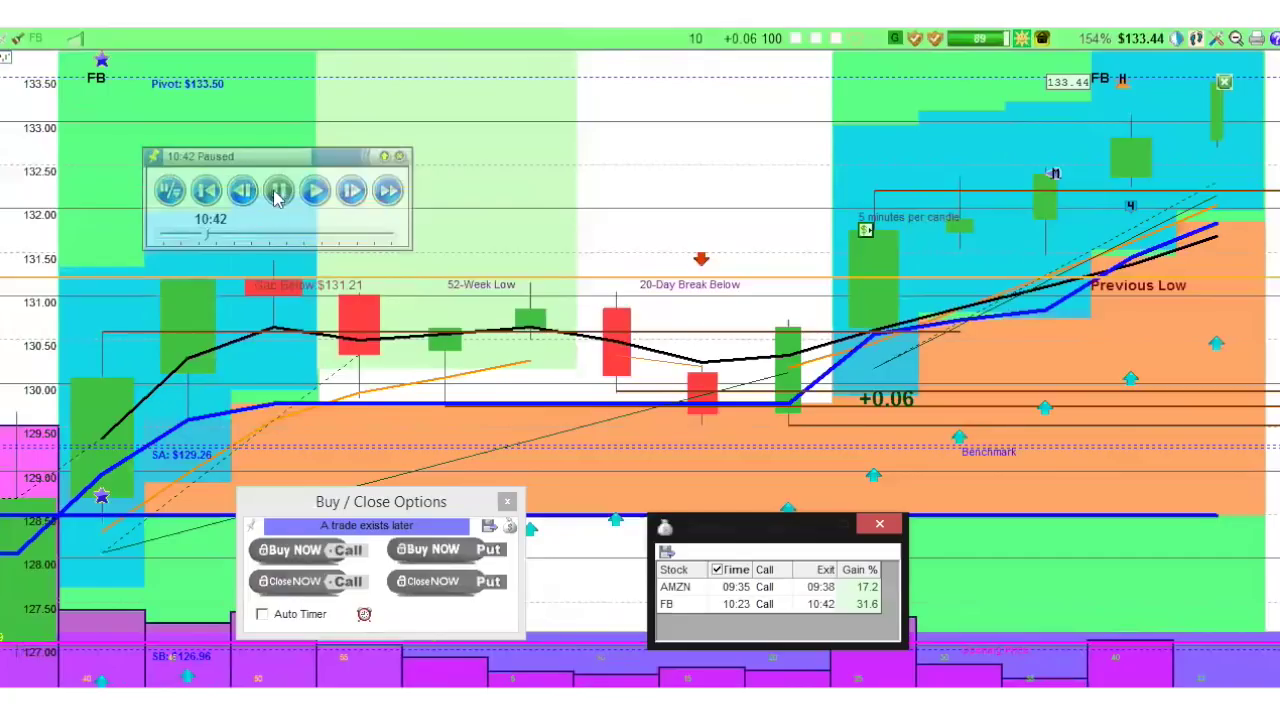
pyautogui.click(353, 196)
pyautogui.click(354, 198)
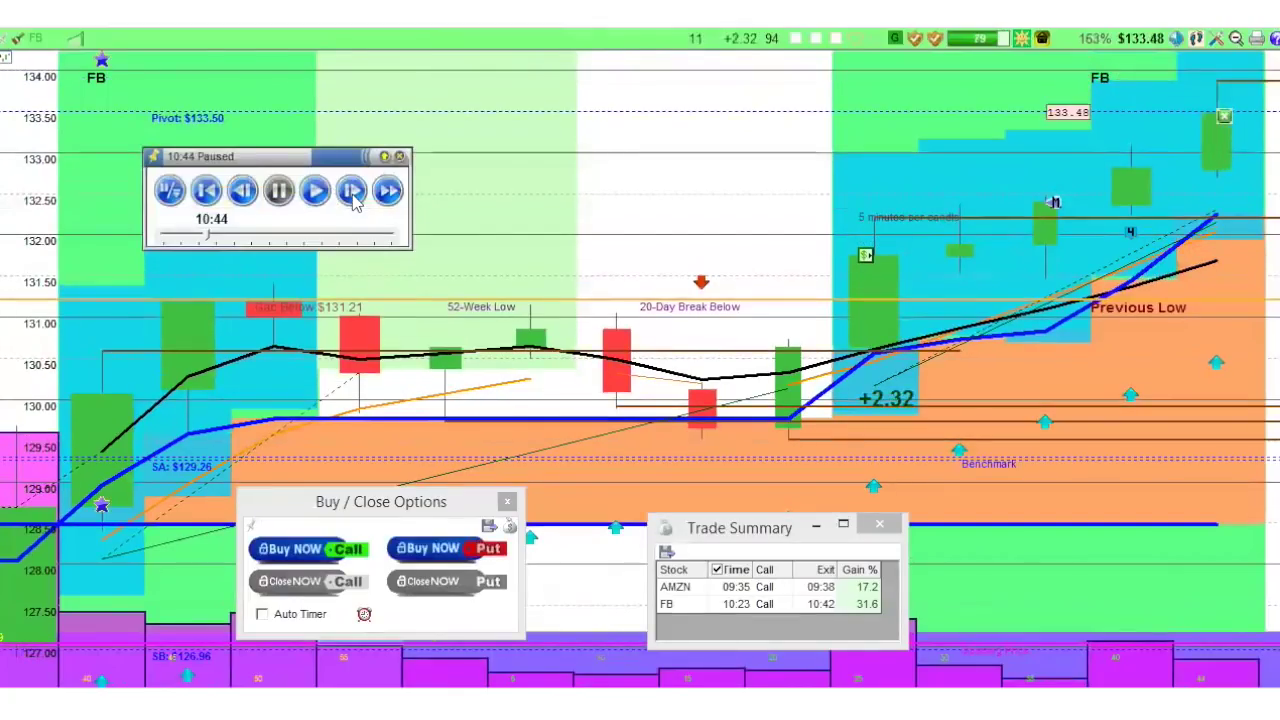
pyautogui.click(353, 197)
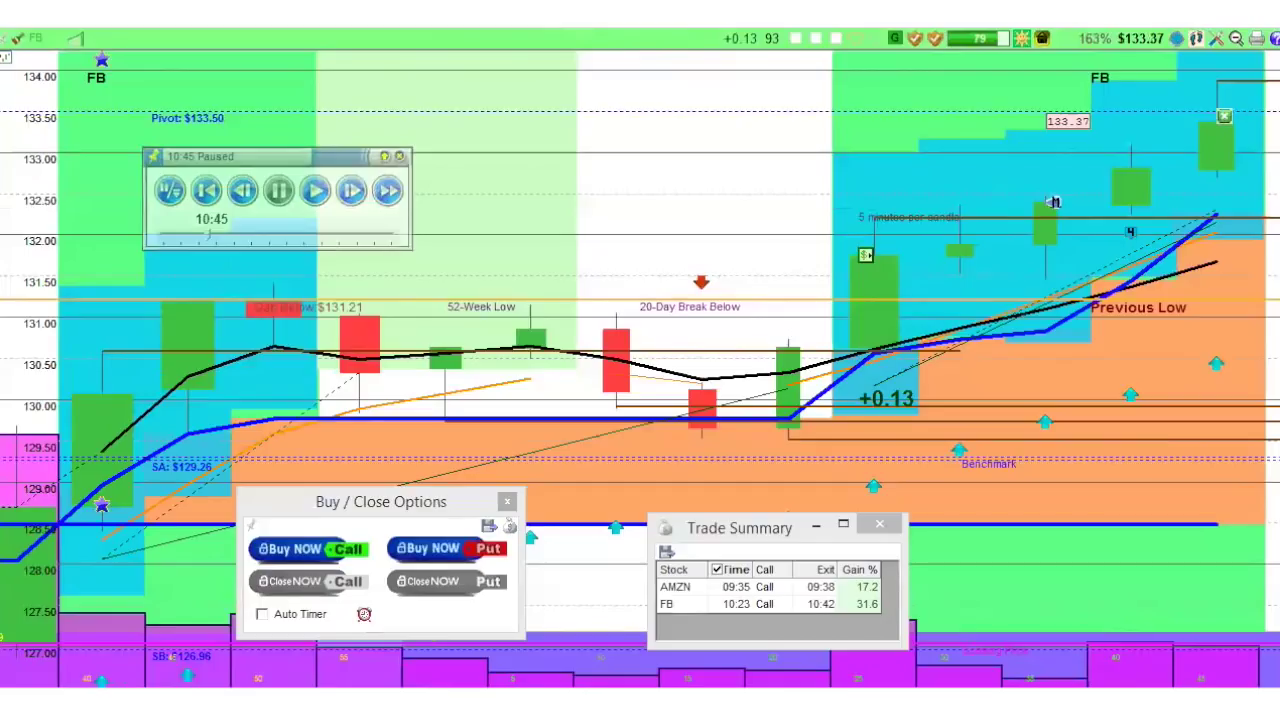
# Step: Load the SQ chart and move the replay controls to the top of the chart
pyautogui.press('pagedown')
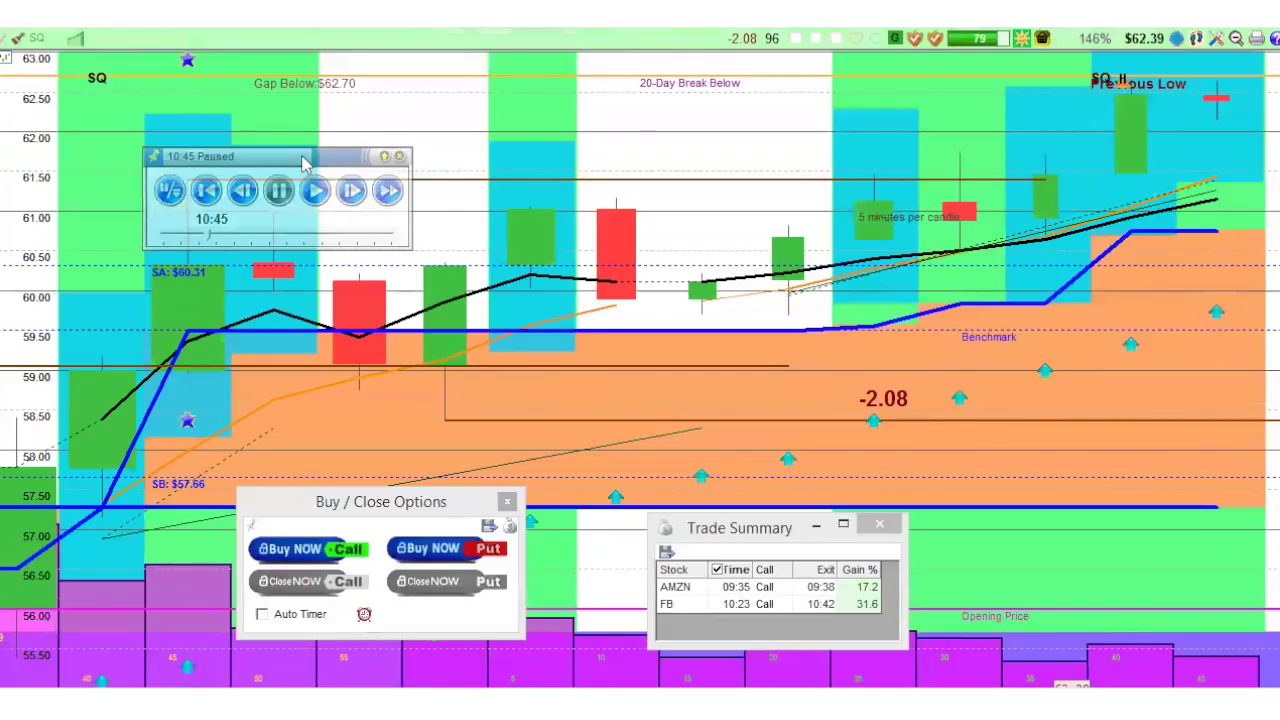
pyautogui.moveTo(305, 163); pyautogui.dragTo(379, 56)
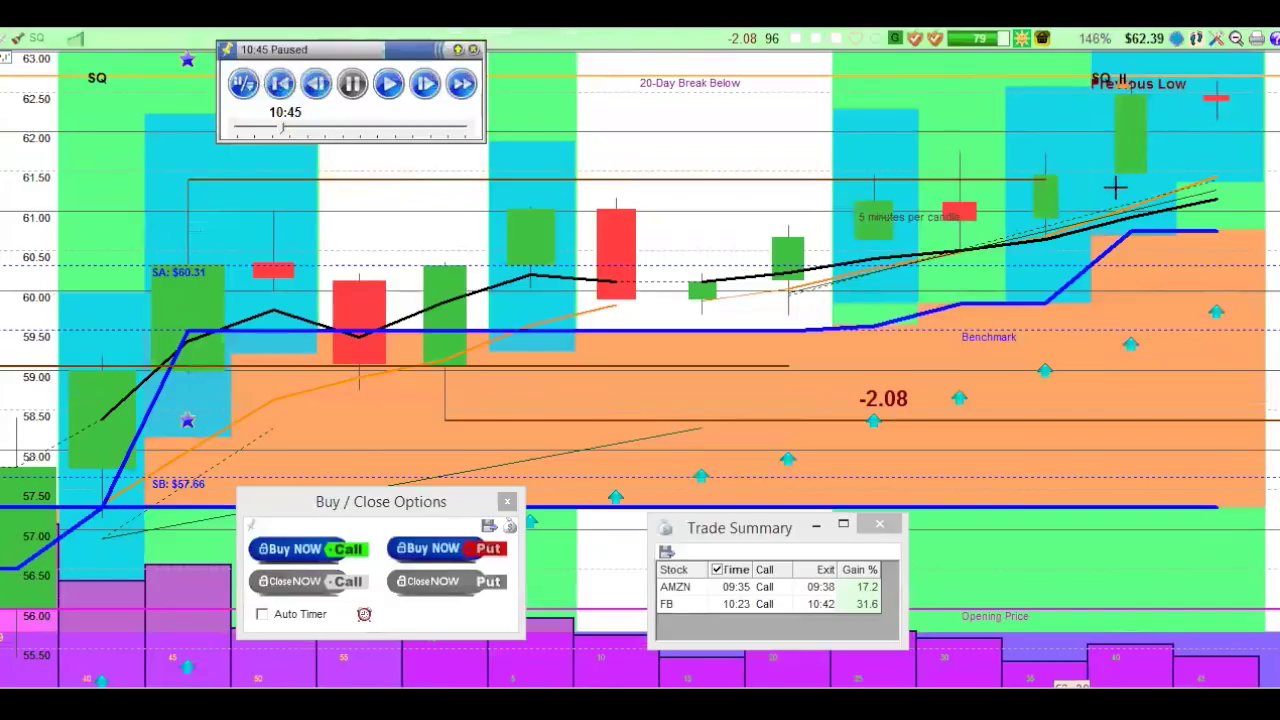
# Step: Buy an SQ call at 10:35 on the replay and close it at 10:38 for 11.4%
pyautogui.scroll(5, 1056, 183)
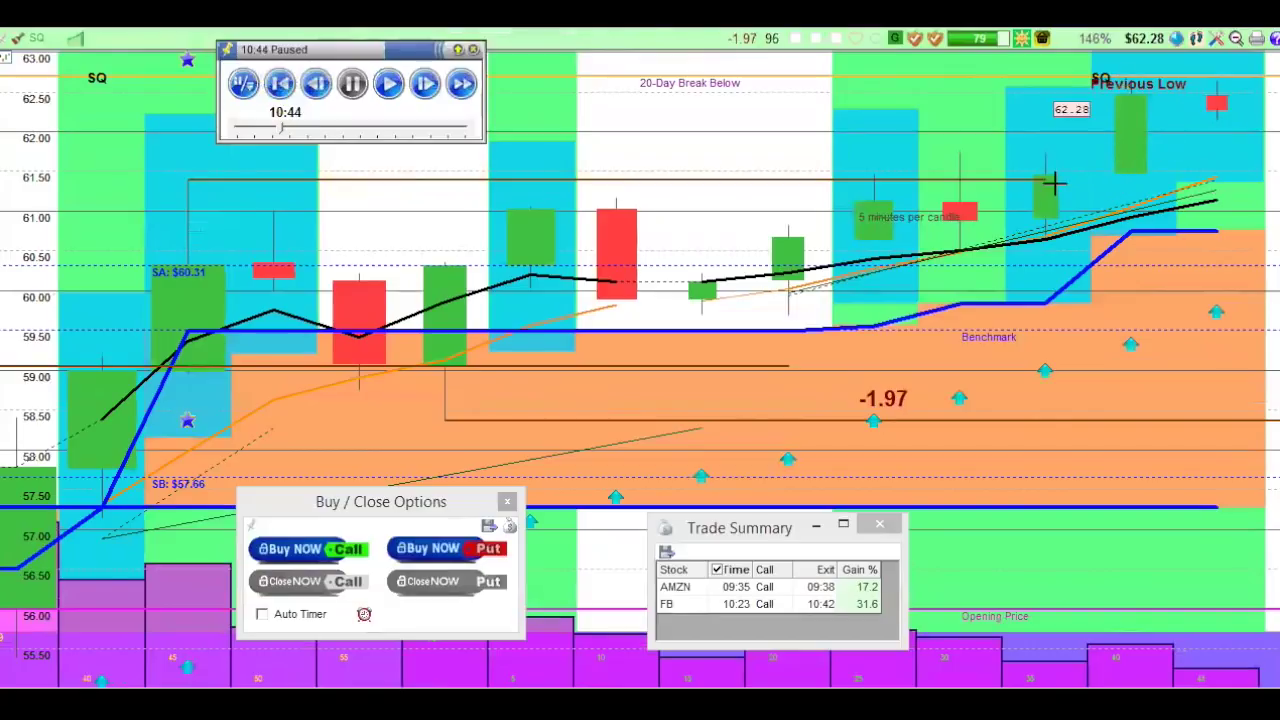
pyautogui.scroll(3, 1056, 183)
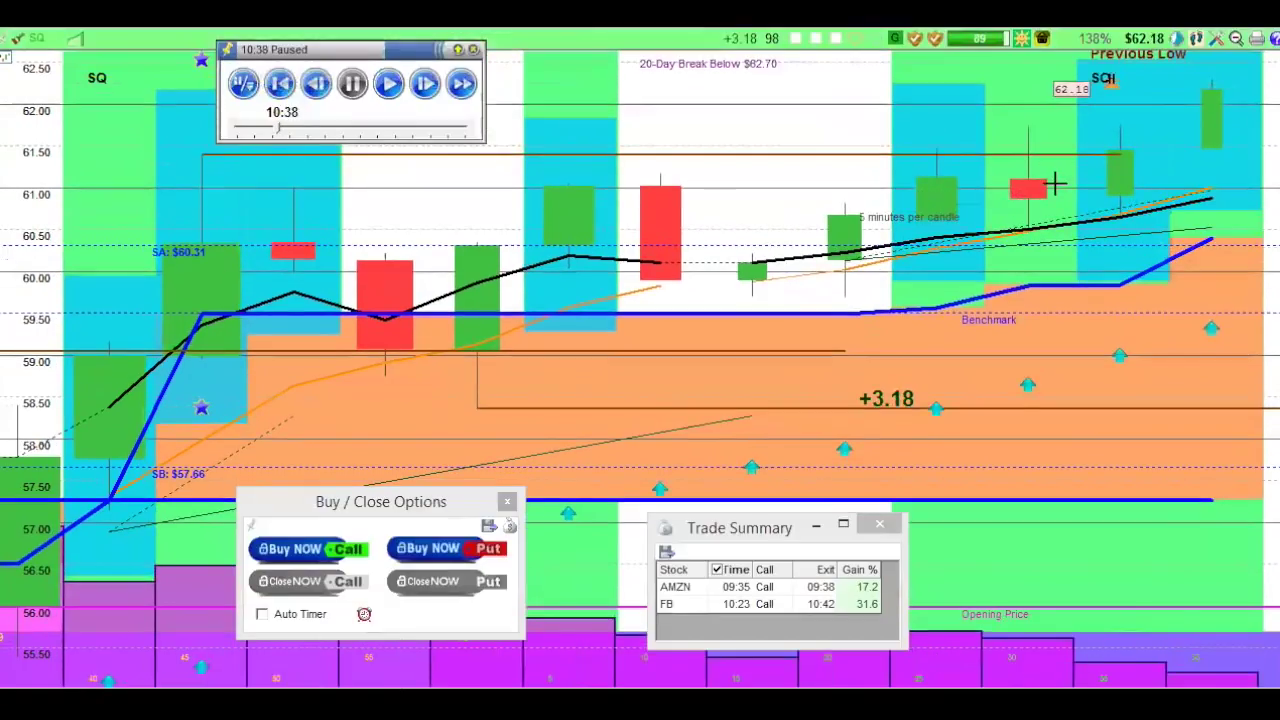
pyautogui.scroll(2, 1056, 183)
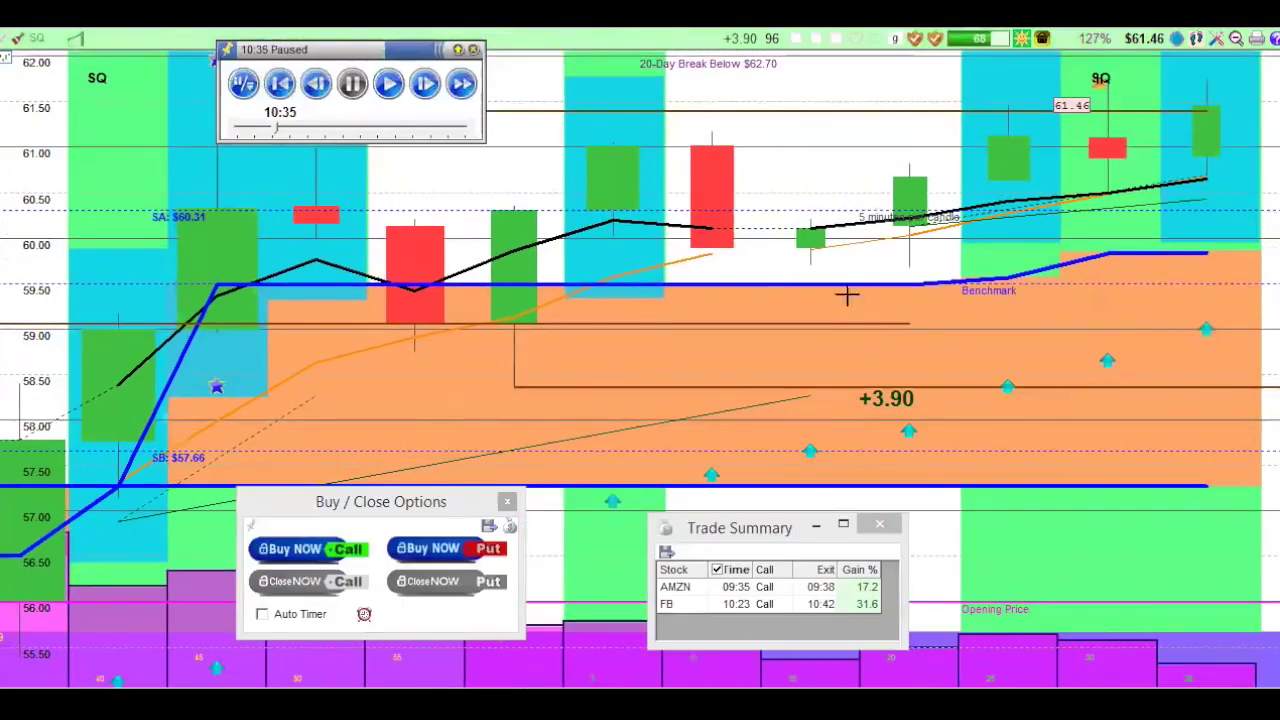
pyautogui.click(306, 556)
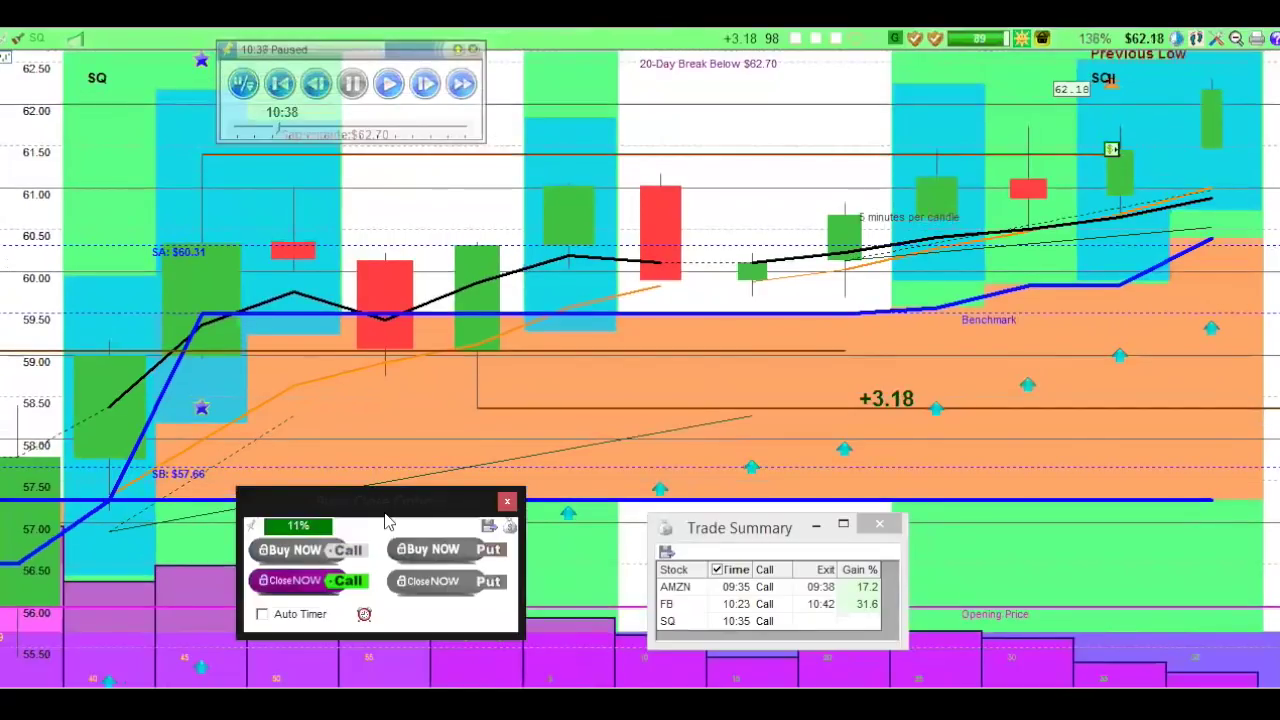
pyautogui.click(283, 588)
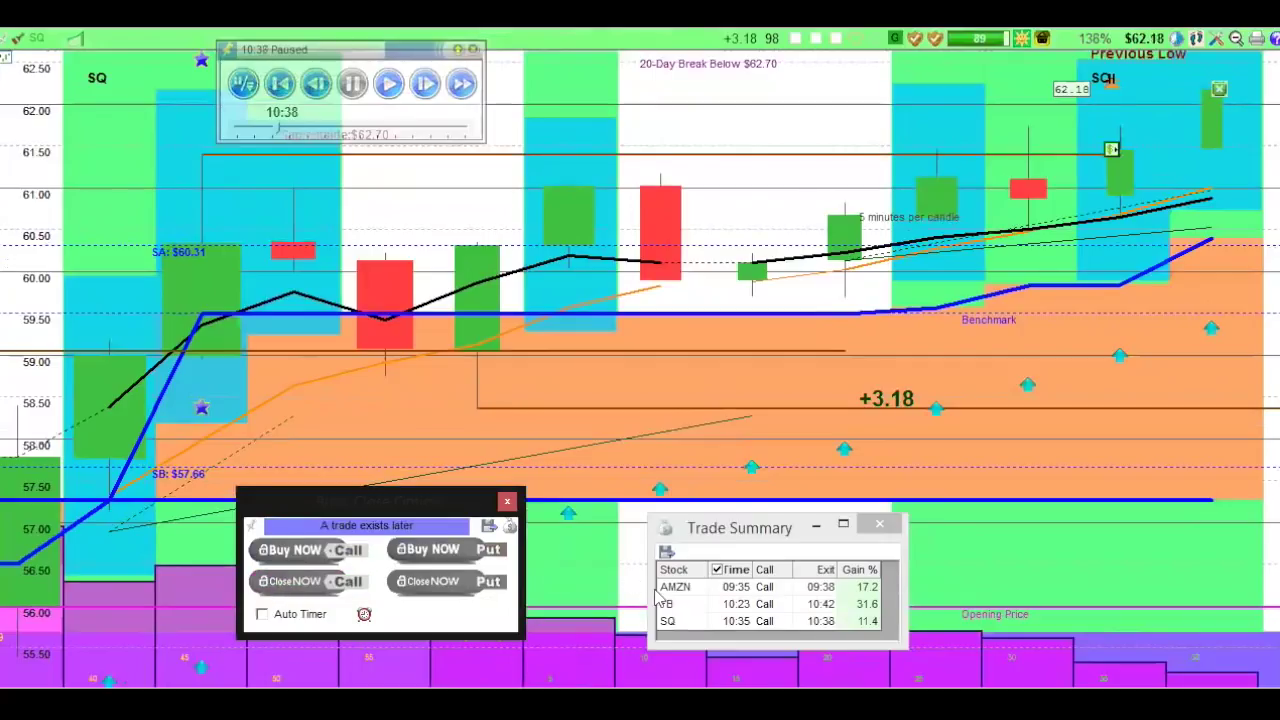